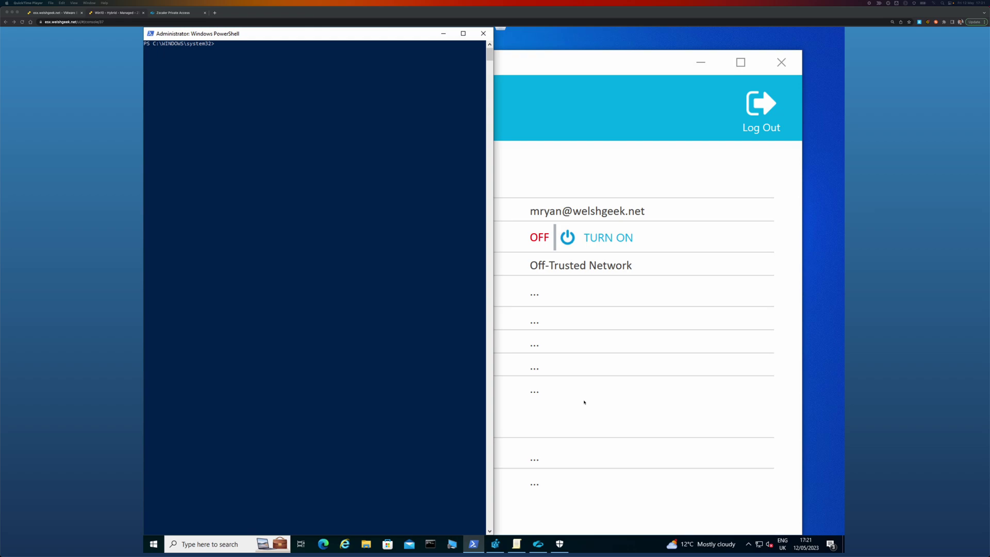
Review Zscaler Client Connector's Private Access and Internet Security status pages.
{"action": "left_click", "coordinate": [605, 349]}
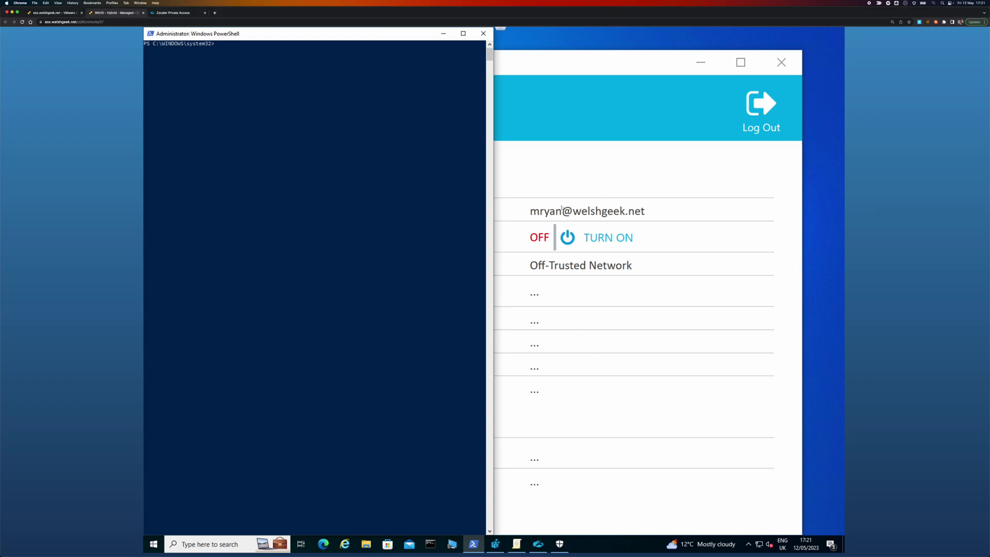
{"action": "left_click", "coordinate": [571, 185]}
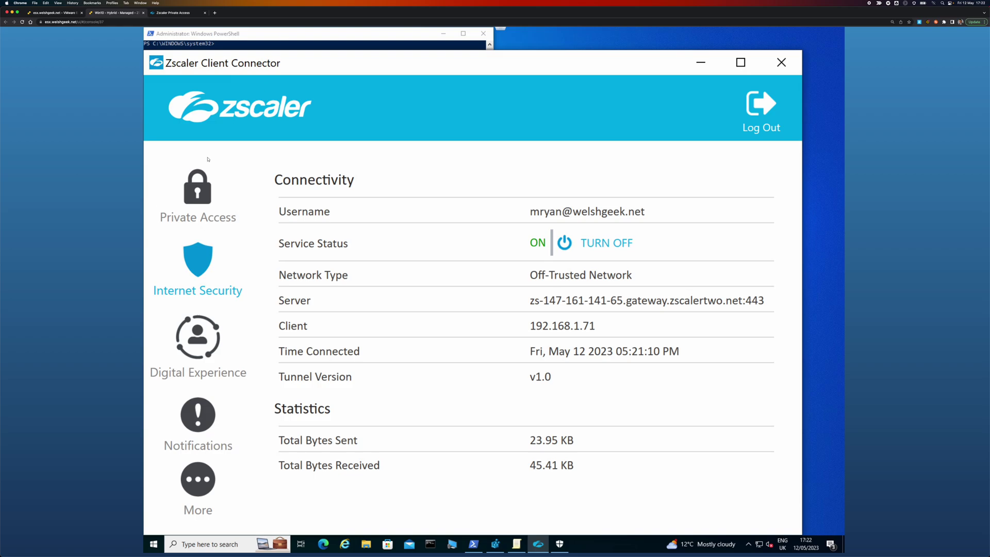
{"action": "left_click", "coordinate": [225, 203]}
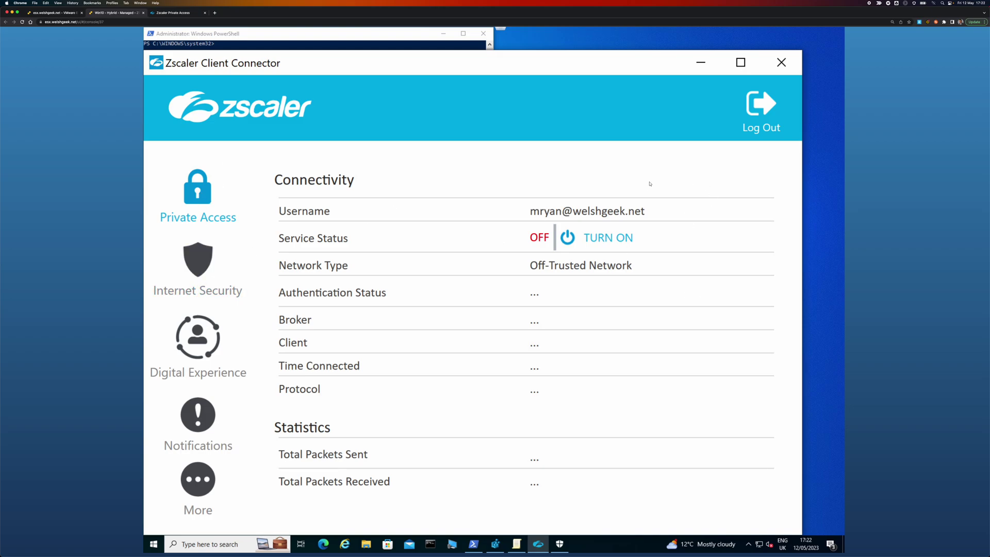
{"action": "left_click", "coordinate": [198, 262]}
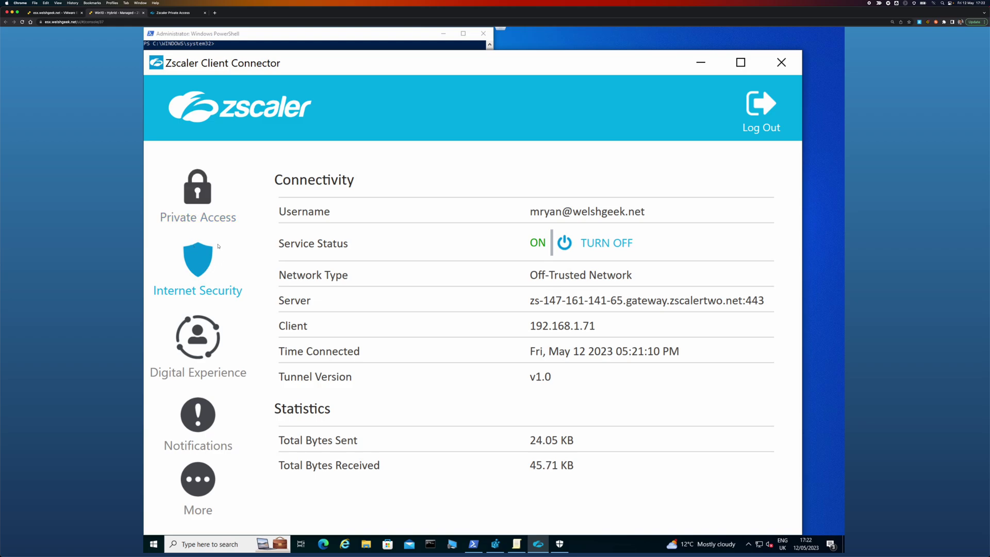
{"action": "left_click", "coordinate": [202, 212]}
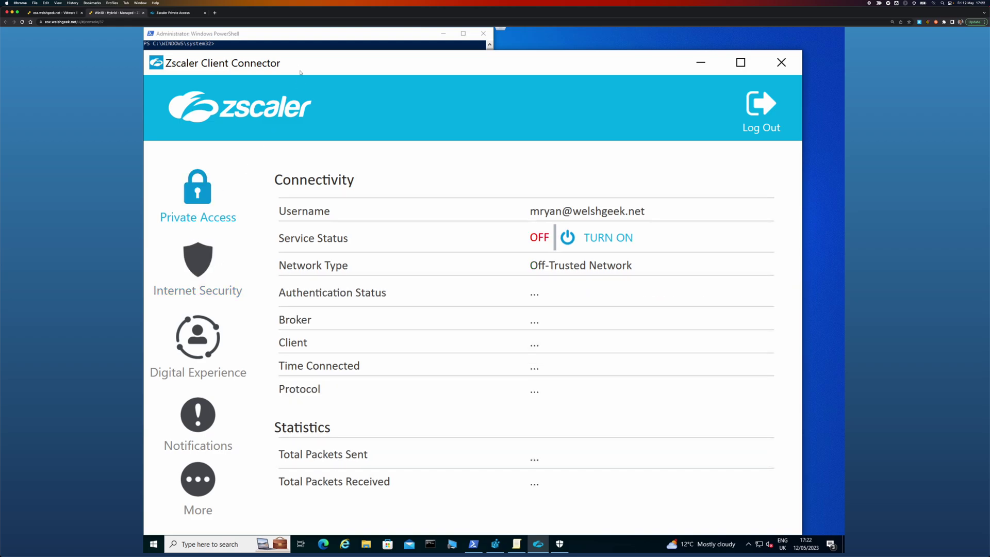
Run Get-NetConnectionProfile in PowerShell and highlight the Public network category.
{"action": "left_click", "coordinate": [292, 38]}
{"action": "type", "text": "Get-NetConnectionProfile"}
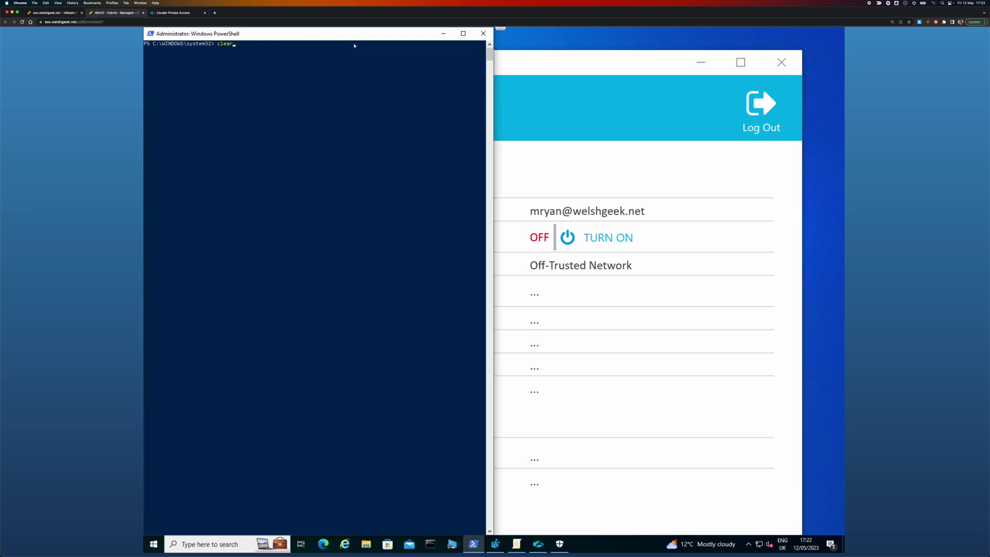
{"action": "key", "text": "Return"}
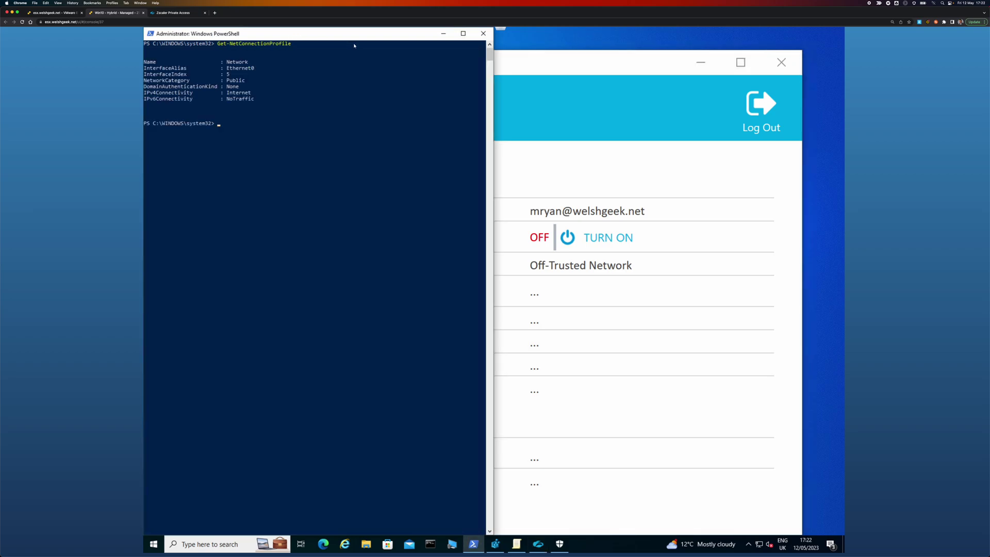
{"action": "double_click", "coordinate": [240, 81]}
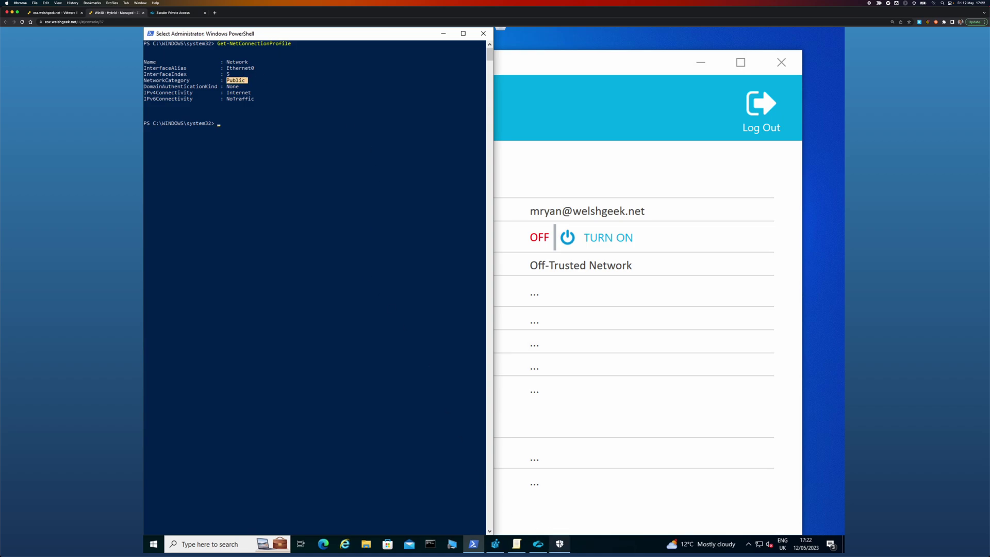
Check Windows Security's Firewall & network protection page showing the Public network active.
{"action": "left_click", "coordinate": [559, 544]}
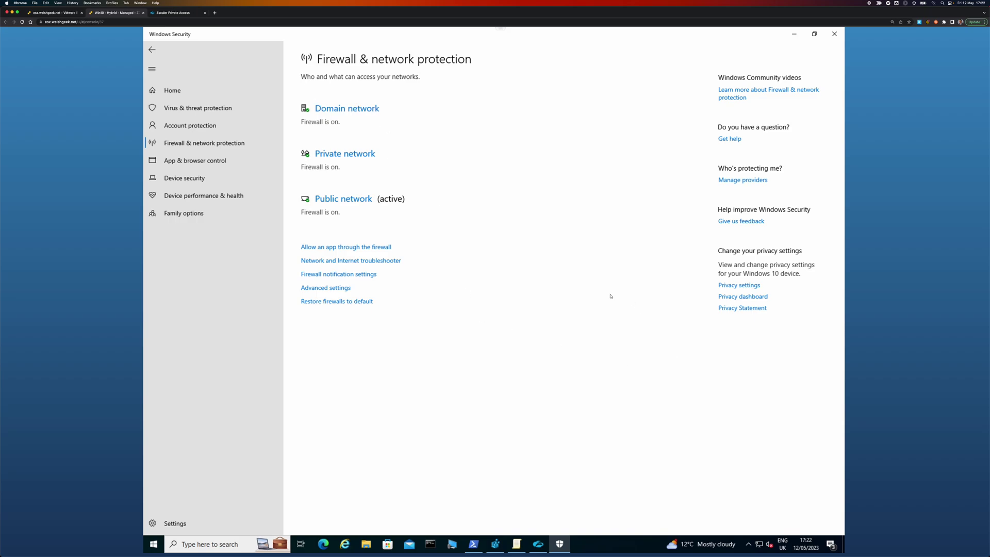
{"action": "left_click", "coordinate": [217, 156]}
{"action": "left_click", "coordinate": [216, 143]}
Minimise Windows Security and bring up Zscaler Client Connector's Private Access page.
{"action": "left_click", "coordinate": [794, 34]}
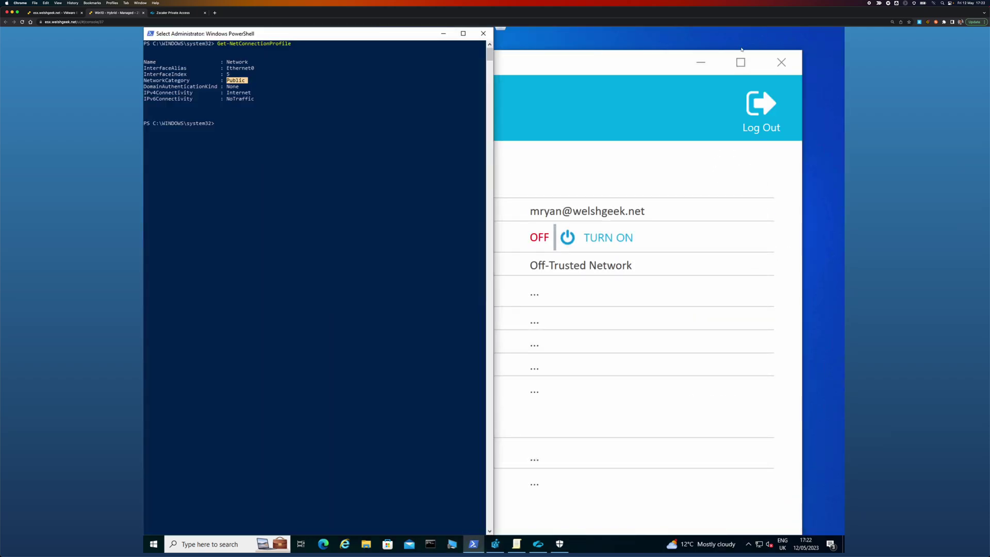
{"action": "left_click", "coordinate": [601, 172]}
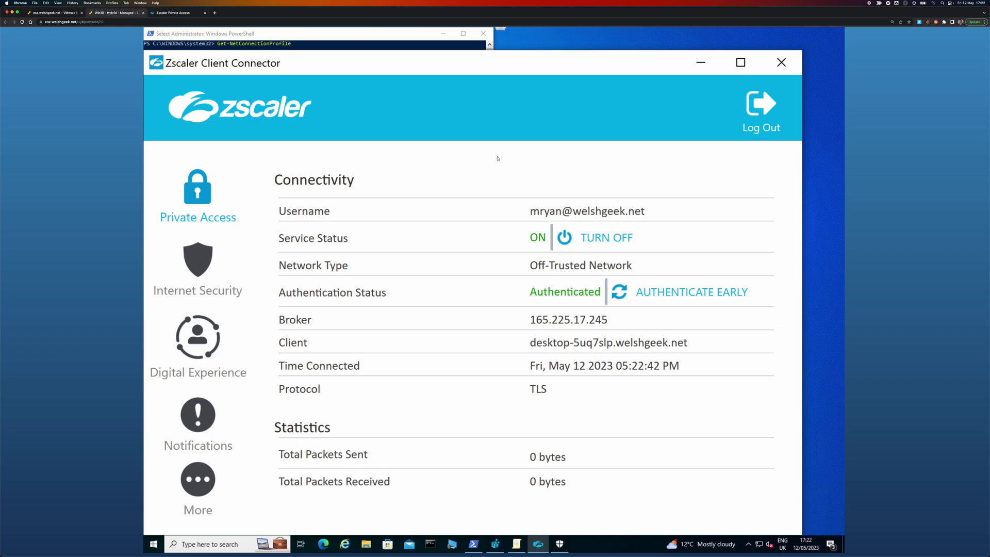
Rerun Get-NetConnectionProfile in PowerShell with Private Access on.
{"action": "left_click", "coordinate": [375, 41]}
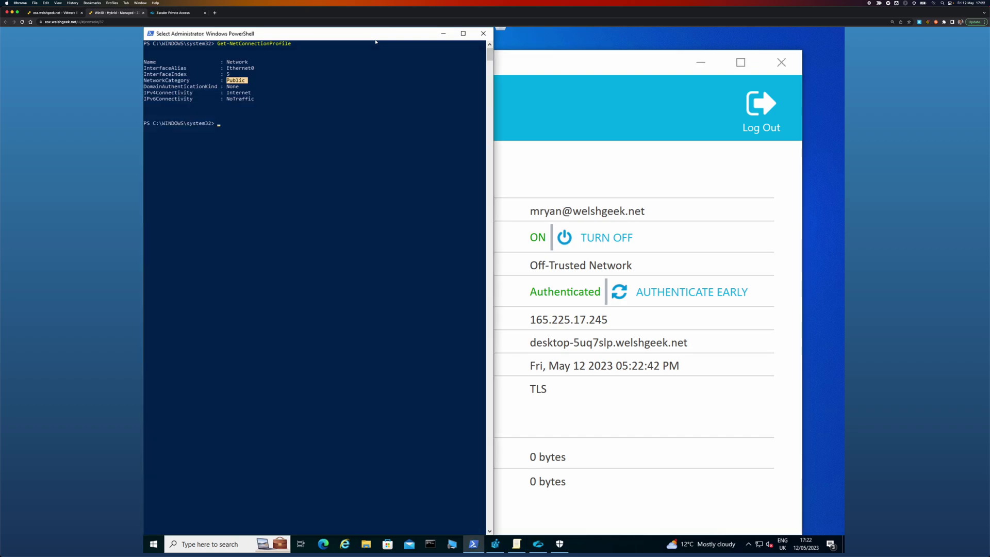
{"action": "key", "text": "Up"}
{"action": "key", "text": "Return"}
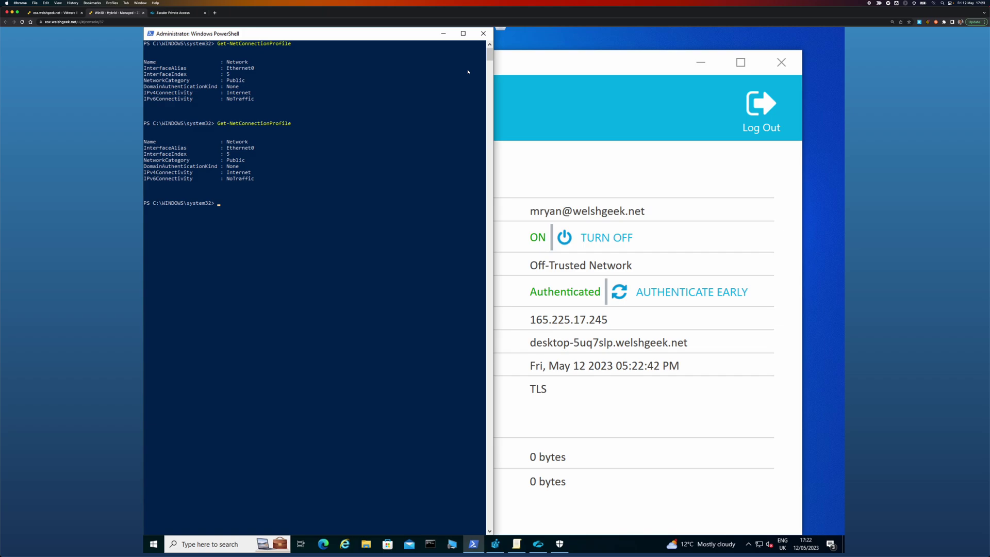
Restart the ethernet0 adapter with Restart-NetAdapter.
{"action": "type", "text": "restart-N"}
{"action": "key", "text": "Tab"}
{"action": "key", "text": "Return"}
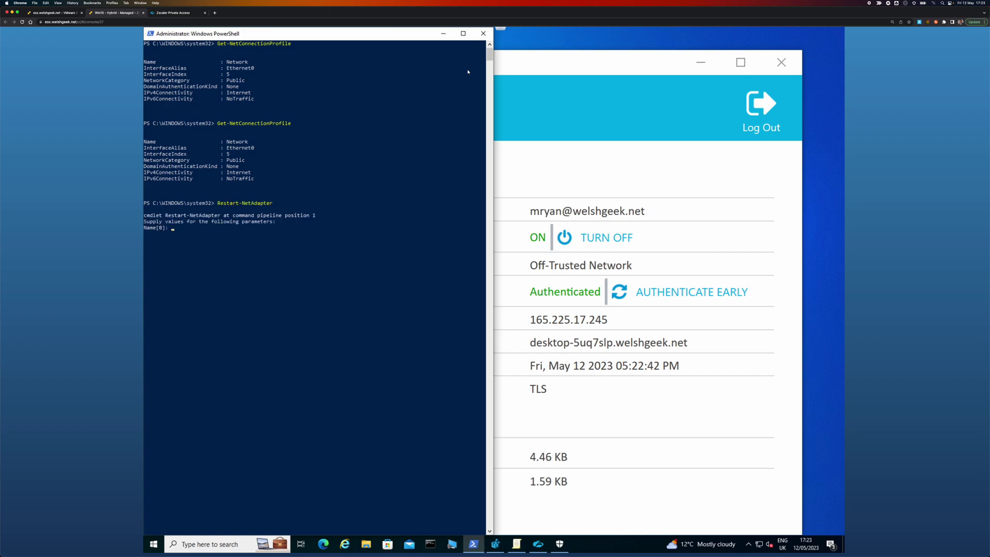
{"action": "type", "text": "ehter"}
{"action": "key", "text": "BackSpace"}
{"action": "key", "text": "BackSpace"}
{"action": "key", "text": "BackSpace"}
{"action": "type", "text": "thernet0"}
{"action": "key", "text": "Return"}
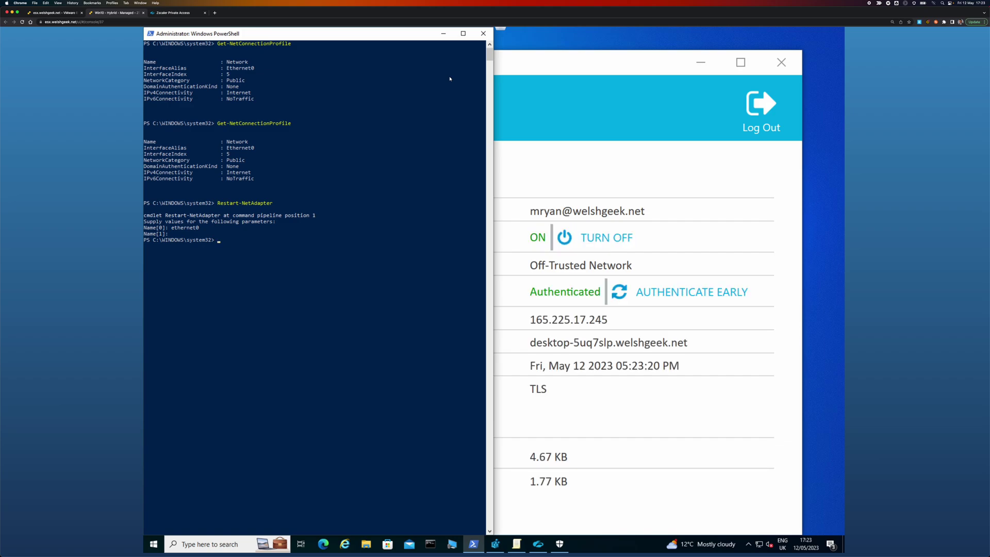
Rerun Get-NetConnectionProfile to see welshgeek.net reported as DomainAuthenticated.
{"action": "key", "text": "Up"}
{"action": "key", "text": "Up"}
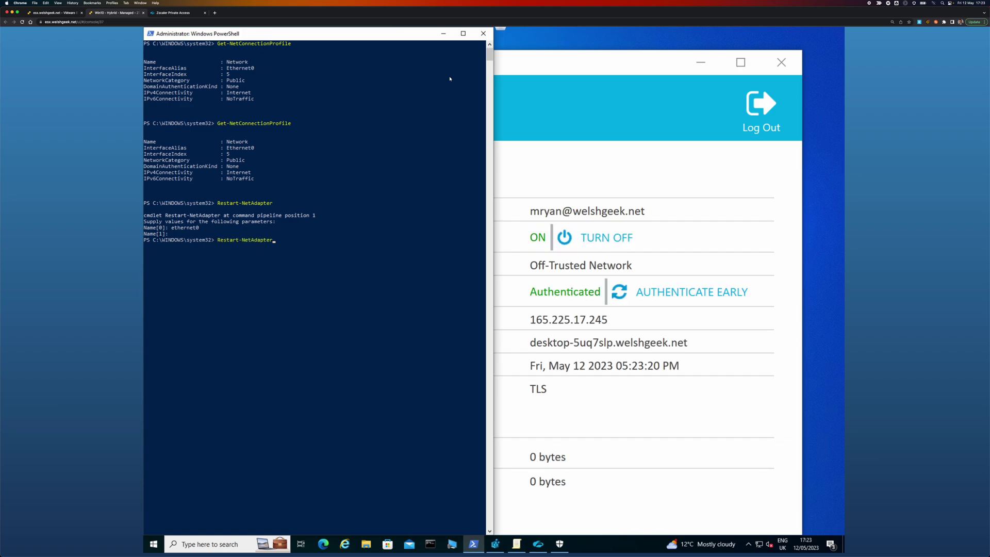
{"action": "key", "text": "Return"}
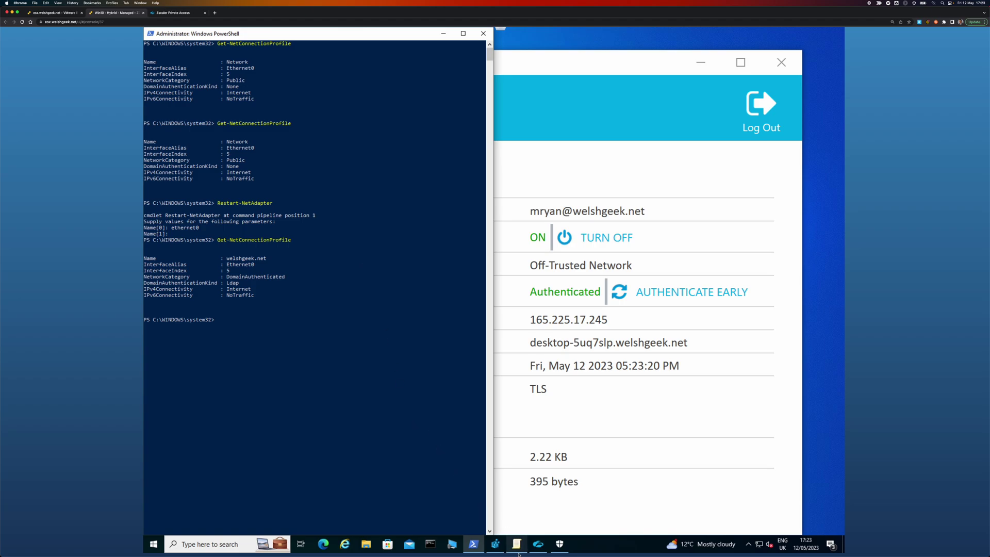
{"action": "mouse_move", "coordinate": [518, 550]}
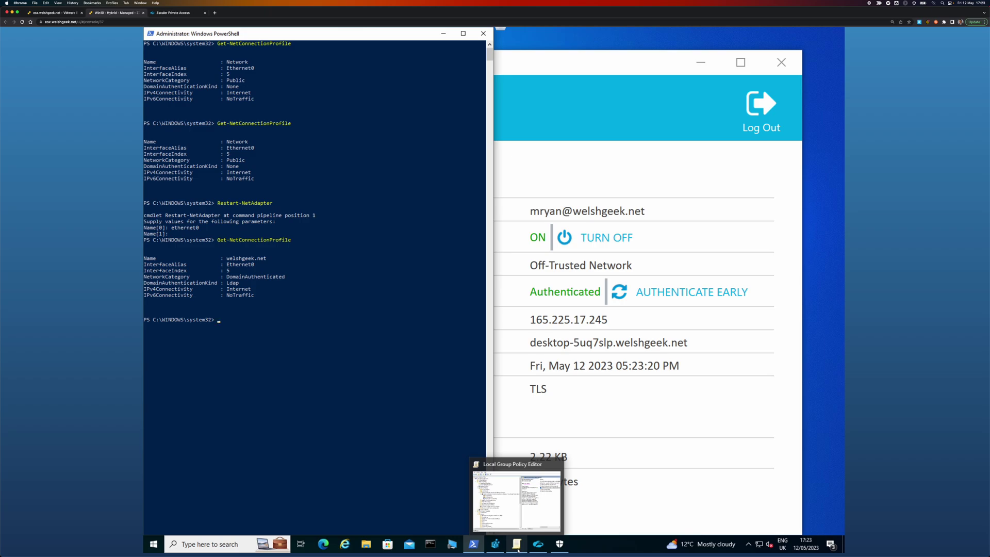
Browse to Administrative Templates > Network > Network Connectivity Status Indicator and open Specify domain location determination URL.
{"action": "left_click", "coordinate": [518, 548]}
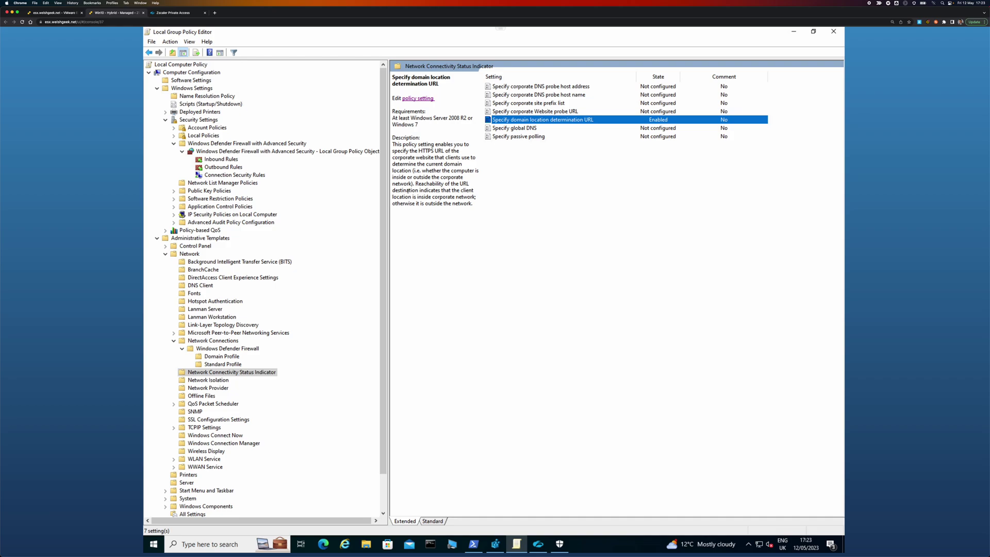
{"action": "left_click", "coordinate": [157, 88]}
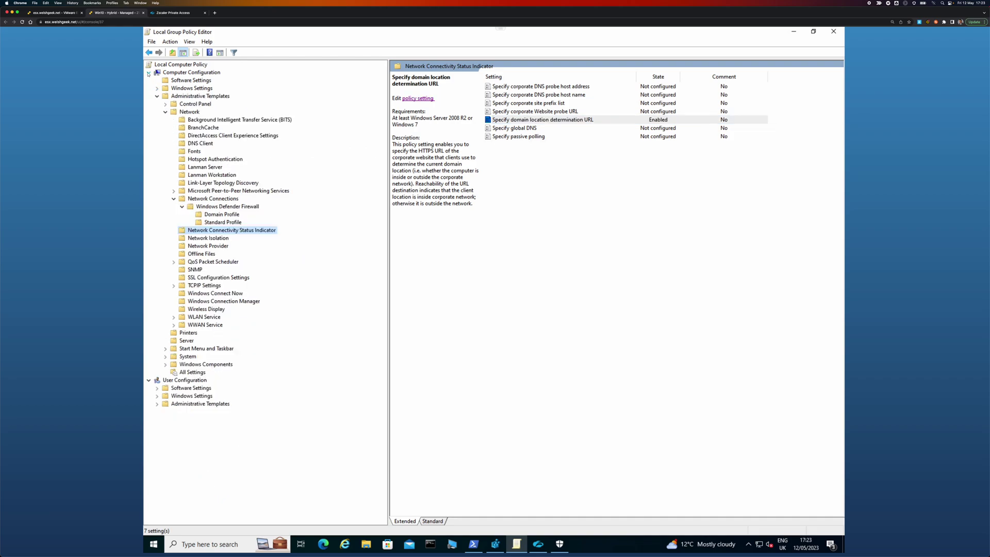
{"action": "left_click", "coordinate": [149, 72]}
{"action": "left_click", "coordinate": [149, 73]}
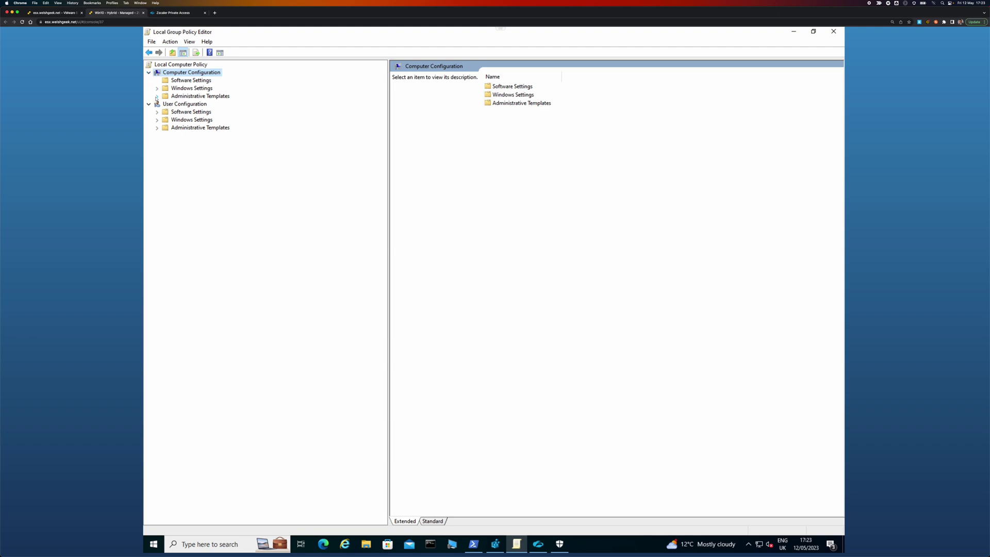
{"action": "left_click", "coordinate": [157, 97]}
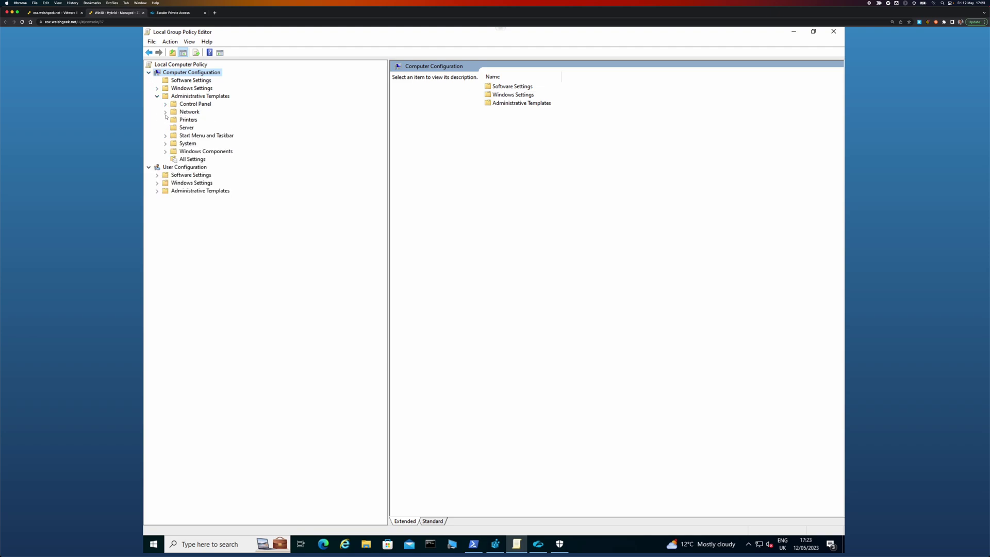
{"action": "left_click", "coordinate": [165, 112]}
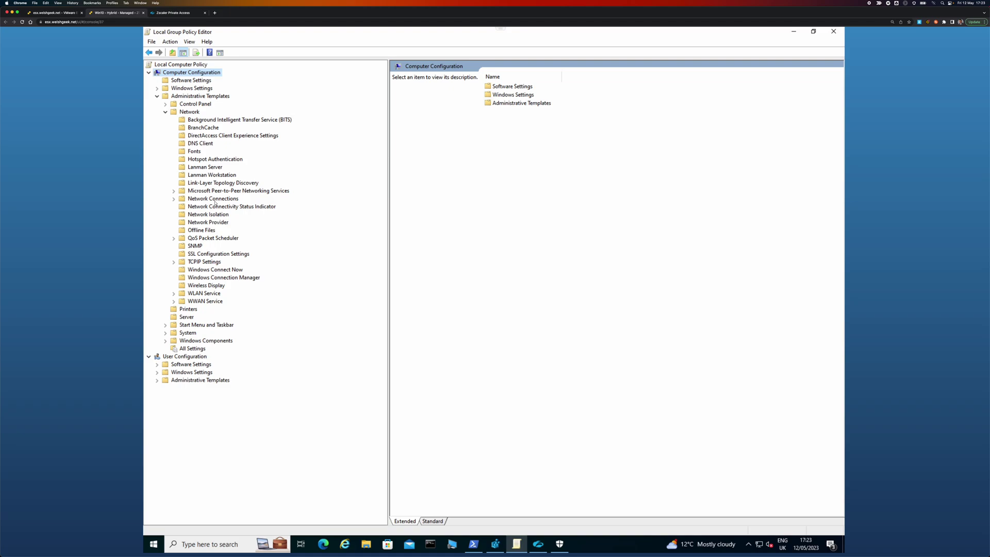
{"action": "left_click", "coordinate": [256, 208]}
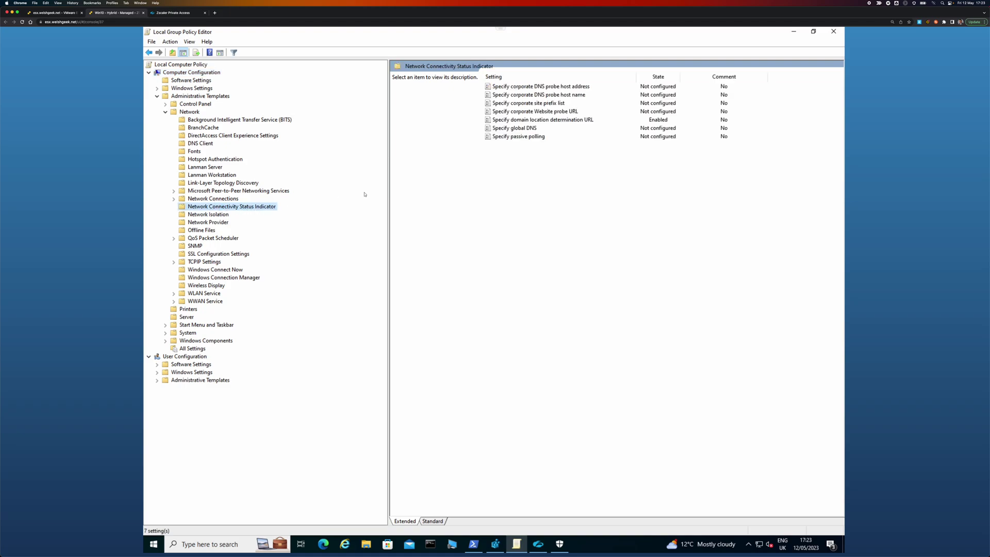
{"action": "double_click", "coordinate": [516, 120]}
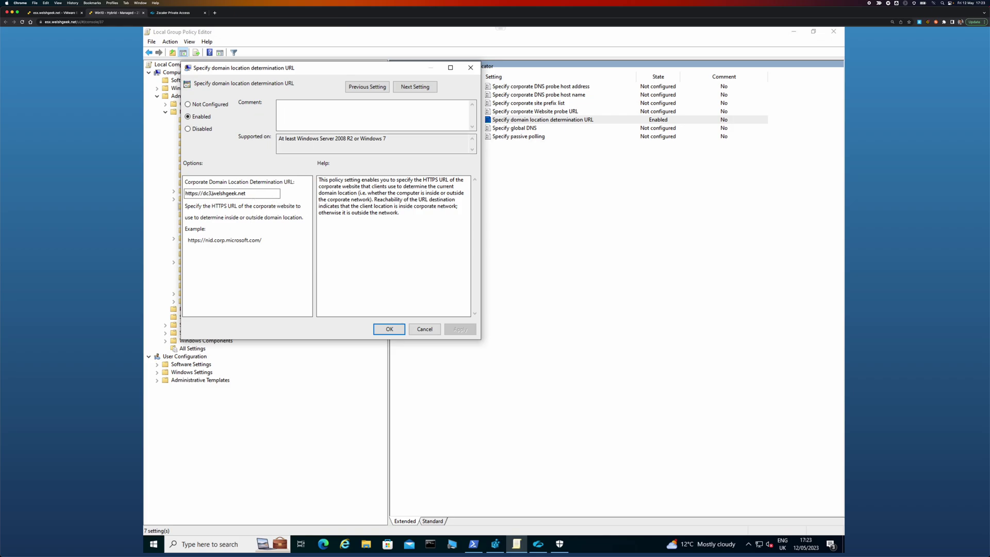
{"action": "left_click", "coordinate": [187, 193]}
{"action": "left_click_drag", "start_coordinate": [198, 193], "coordinate": [265, 193]}
{"action": "left_click", "coordinate": [424, 329]}
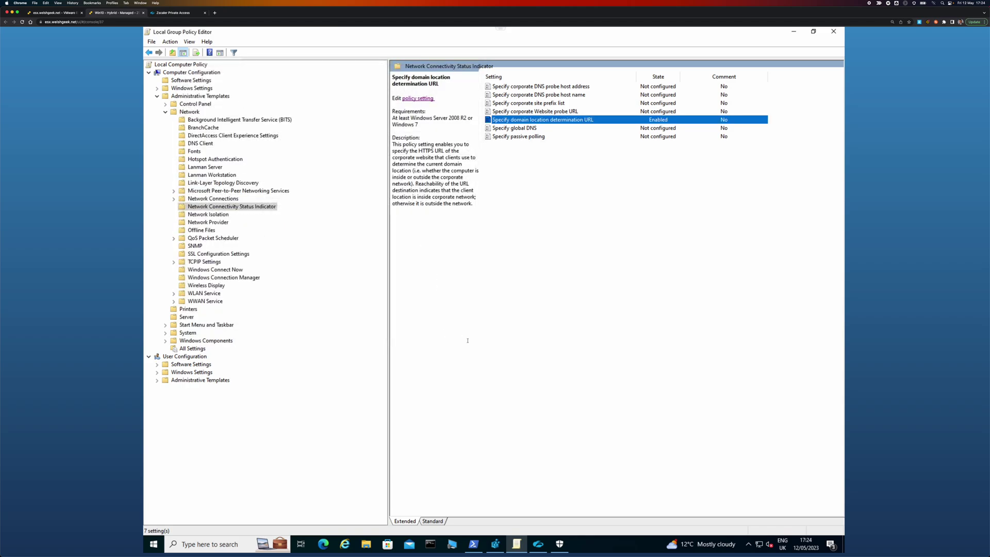
Minimise Group Policy Editor, turn off and confirm Zscaler Private Access, then return to PowerShell.
{"action": "left_click", "coordinate": [793, 33]}
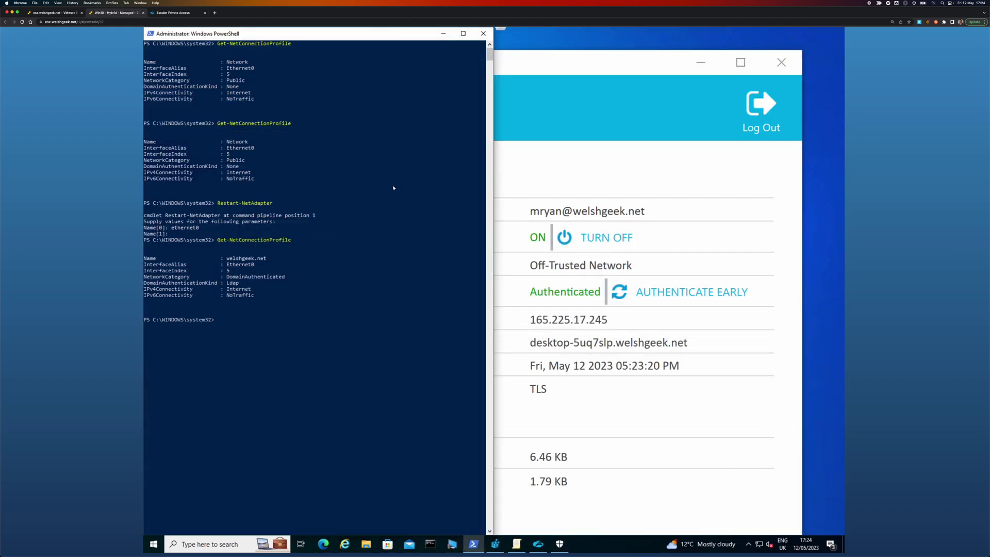
{"action": "left_click", "coordinate": [578, 182]}
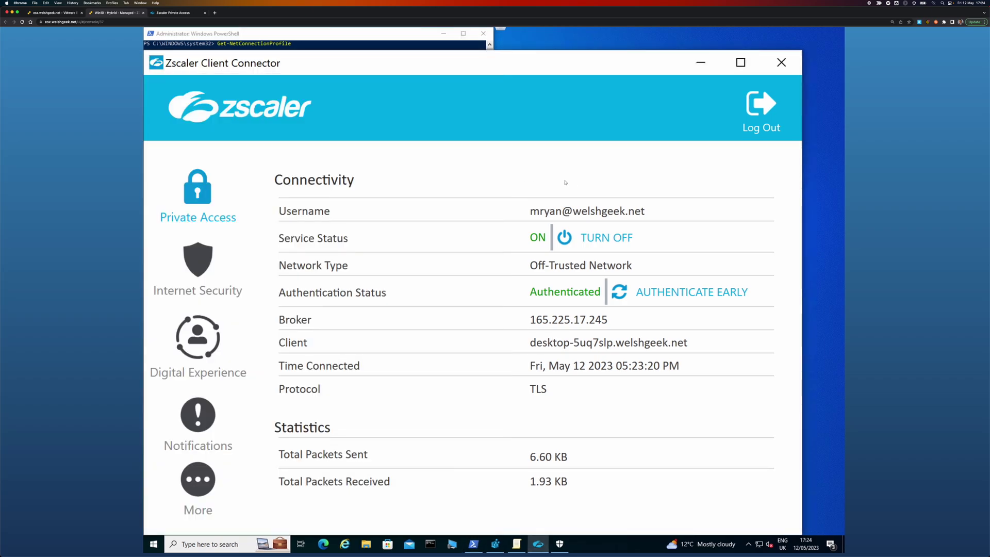
{"action": "left_click", "coordinate": [609, 236]}
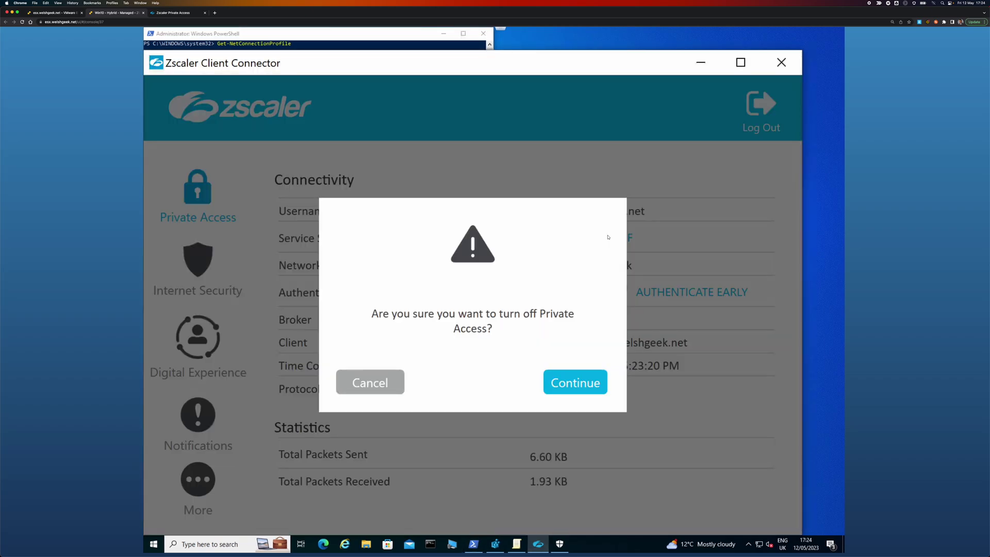
{"action": "left_click", "coordinate": [590, 379]}
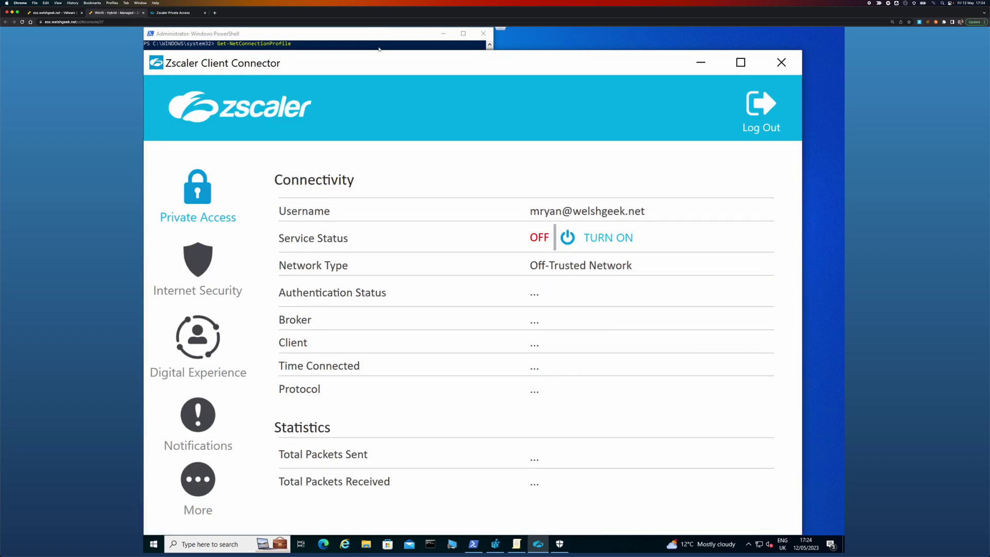
{"action": "left_click", "coordinate": [379, 35]}
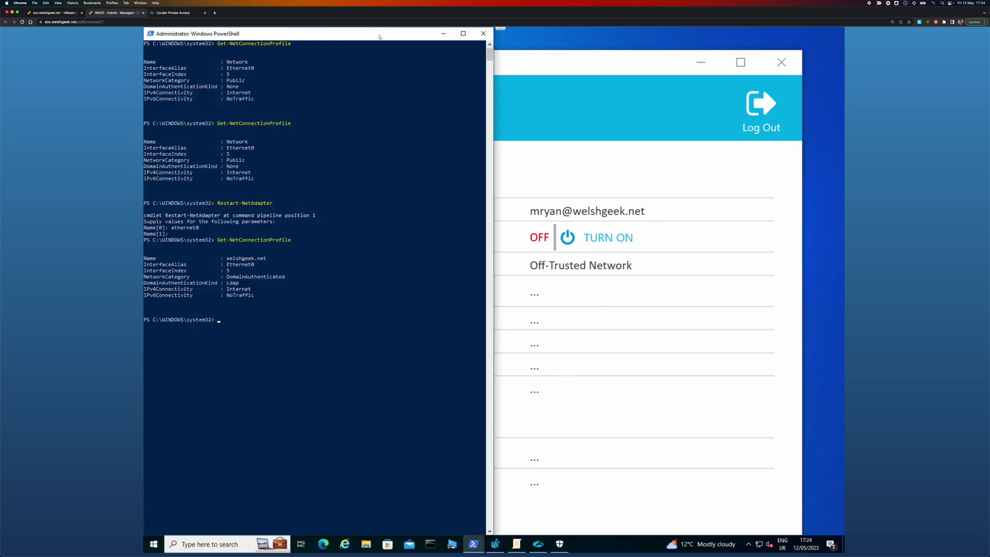
Recheck the network profile, then restart the ethernet0 adapter.
{"action": "key", "text": "Up"}
{"action": "key", "text": "Return"}
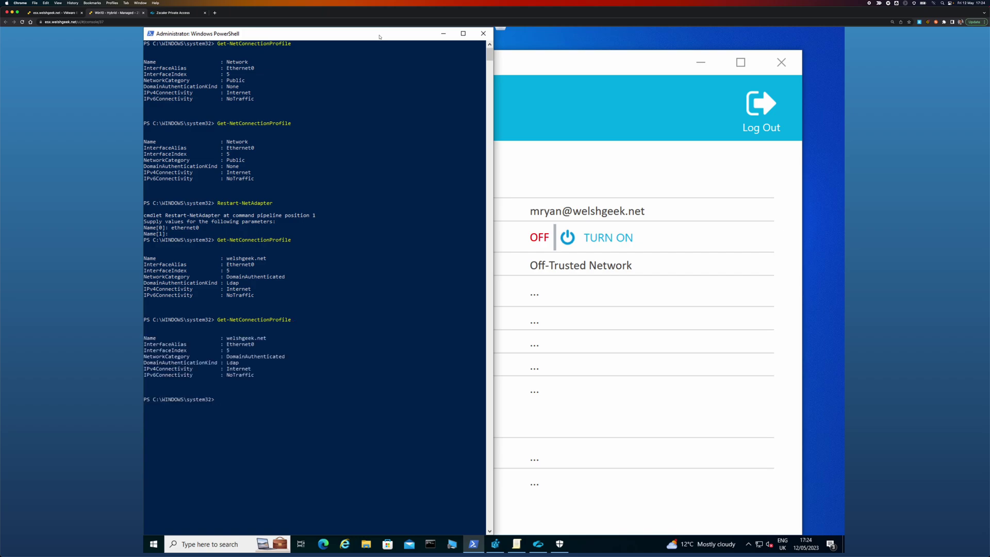
{"action": "key", "text": "Up"}
{"action": "key", "text": "Up"}
{"action": "key", "text": "Up"}
{"action": "key", "text": "Down"}
{"action": "key", "text": "Return"}
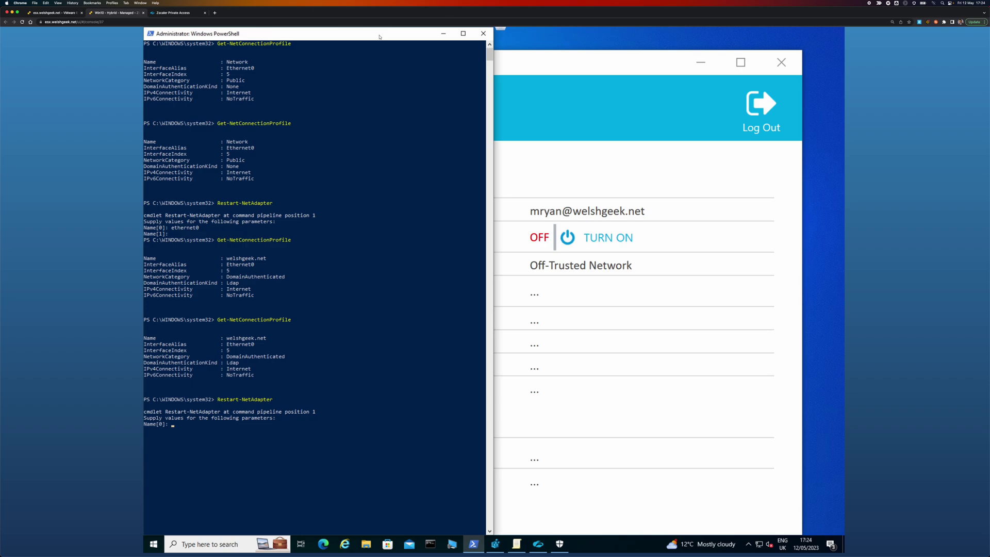
{"action": "type", "text": "ethernet0"}
{"action": "key", "text": "Return"}
{"action": "key", "text": "Return"}
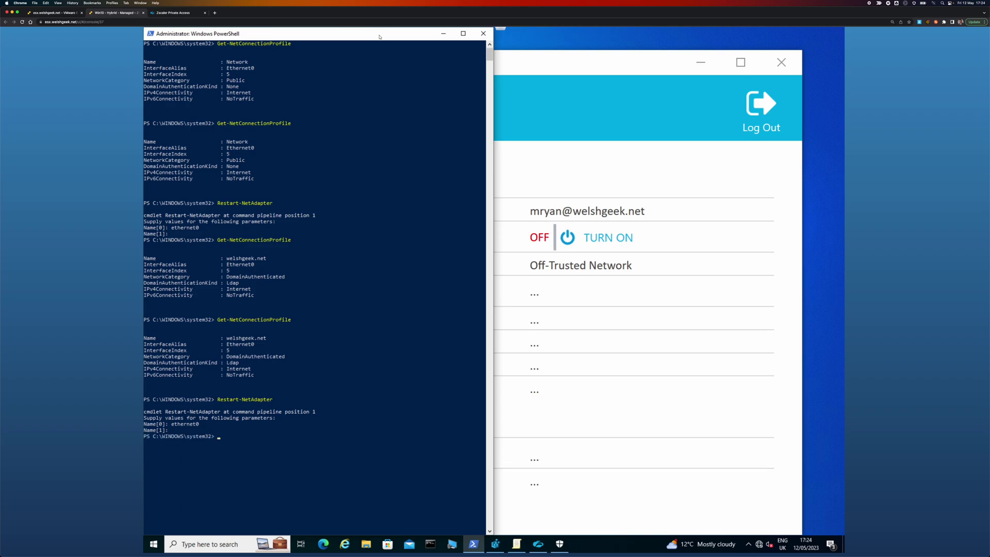
Rerun Get-NetConnectionProfile repeatedly until the network shows as Public.
{"action": "key", "text": "Up"}
{"action": "key", "text": "Up"}
{"action": "key", "text": "Return"}
{"action": "key", "text": "Up"}
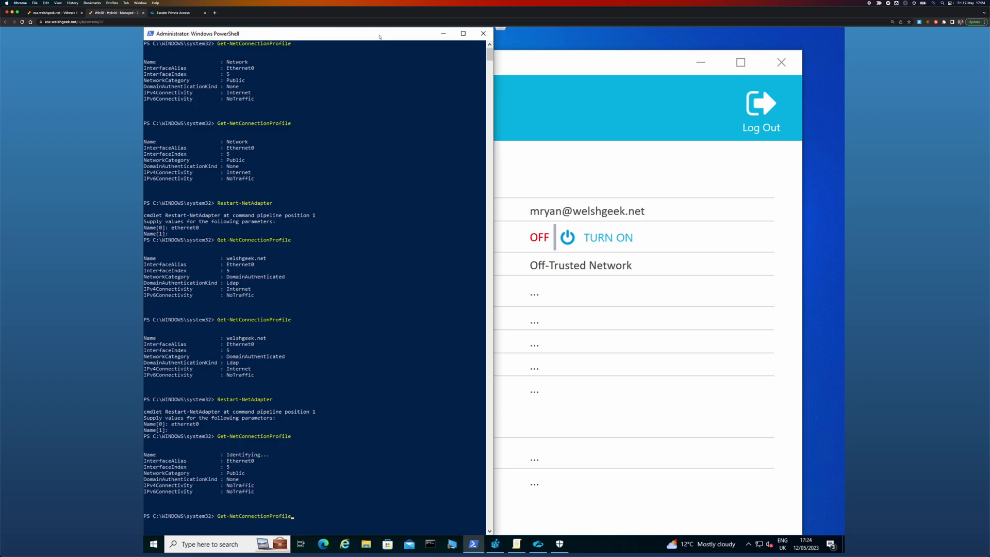
{"action": "key", "text": "Return"}
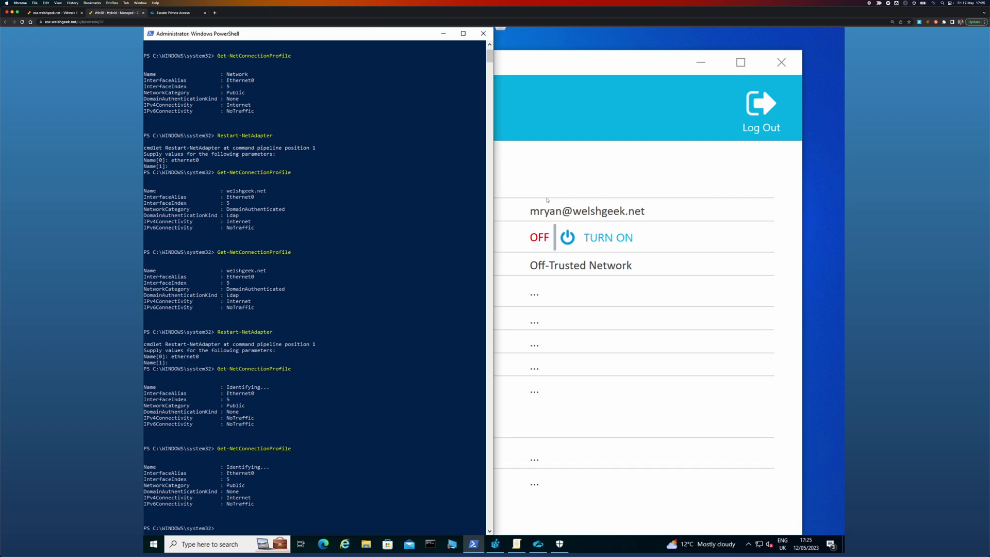
{"action": "key", "text": "Up"}
{"action": "key", "text": "Return"}
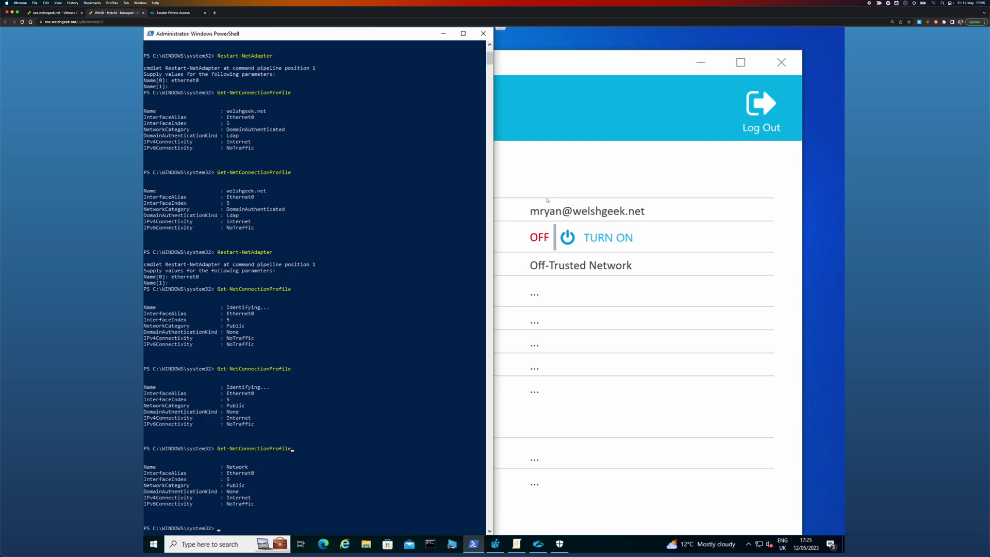
{"action": "key", "text": "Up"}
{"action": "key", "text": "Return"}
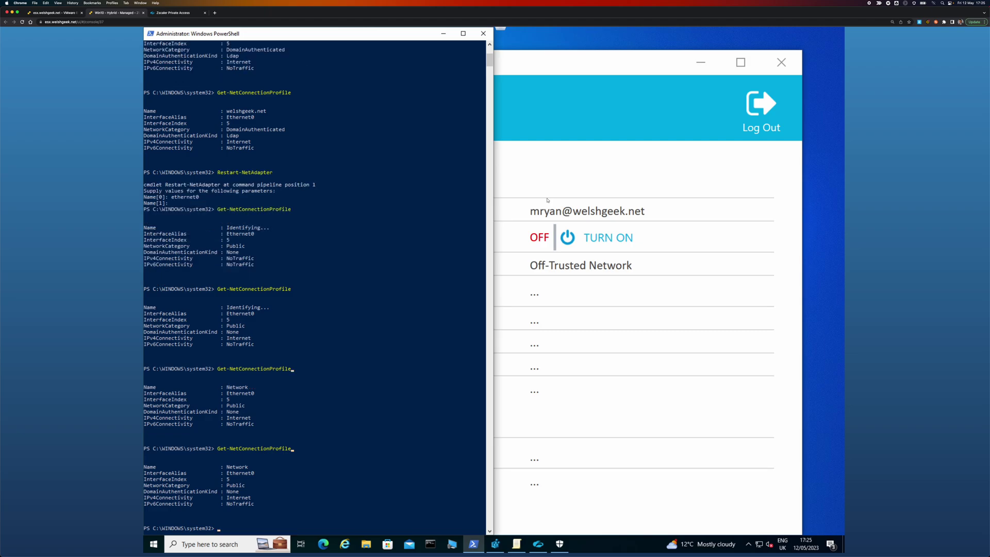
Turn Zscaler Private Access back on and return to PowerShell.
{"action": "left_click", "coordinate": [652, 178]}
{"action": "left_click", "coordinate": [625, 236]}
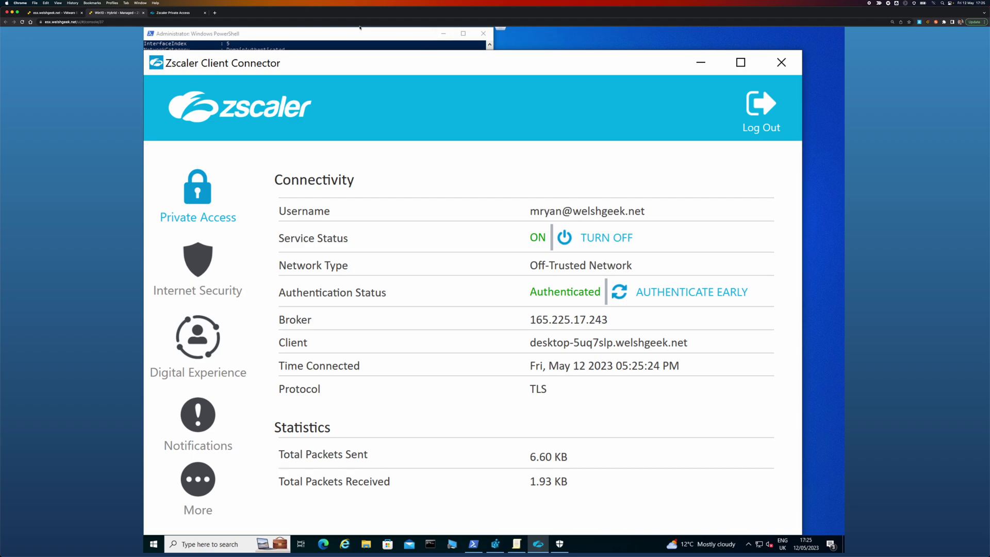
{"action": "left_click", "coordinate": [359, 33]}
Check the network profile, then restart the ethernet0 adapter again.
{"action": "key", "text": "Up"}
{"action": "key", "text": "Return"}
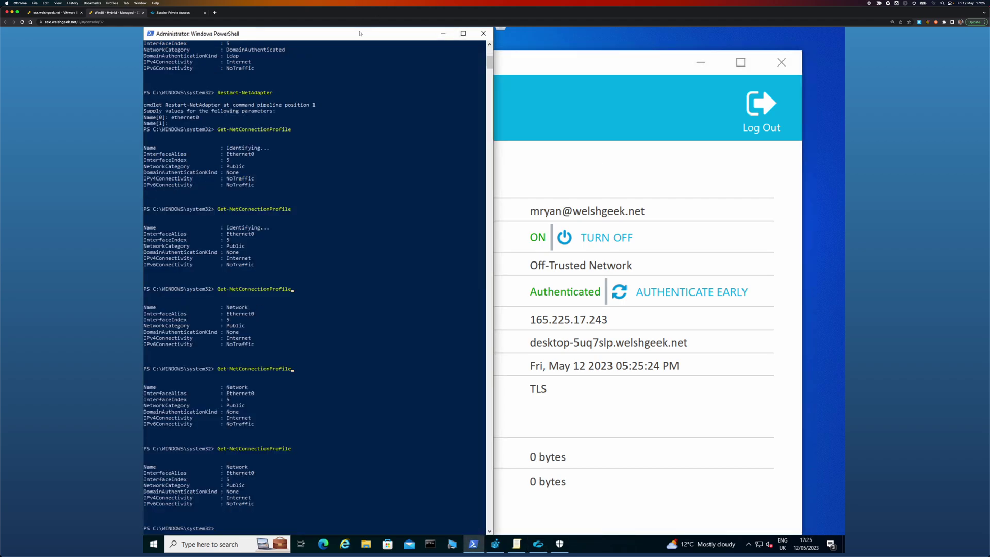
{"action": "key", "text": "Up"}
{"action": "key", "text": "Up"}
{"action": "key", "text": "Return"}
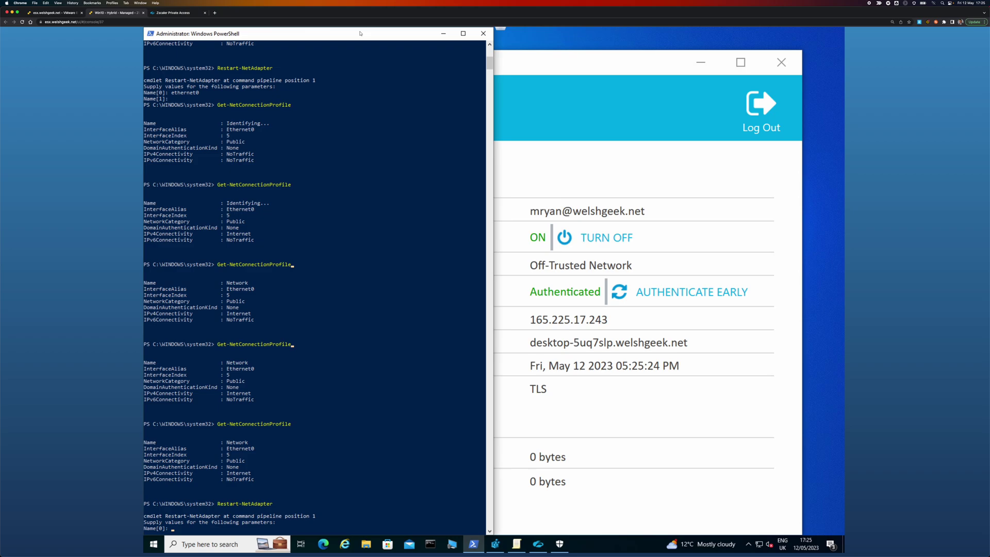
{"action": "type", "text": "ethernet0"}
{"action": "key", "text": "Return"}
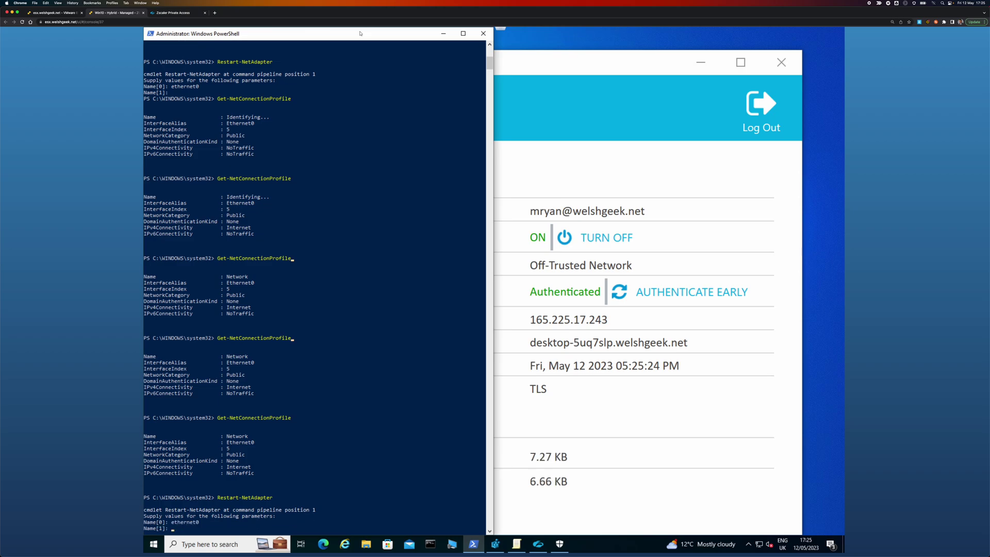
{"action": "key", "text": "Return"}
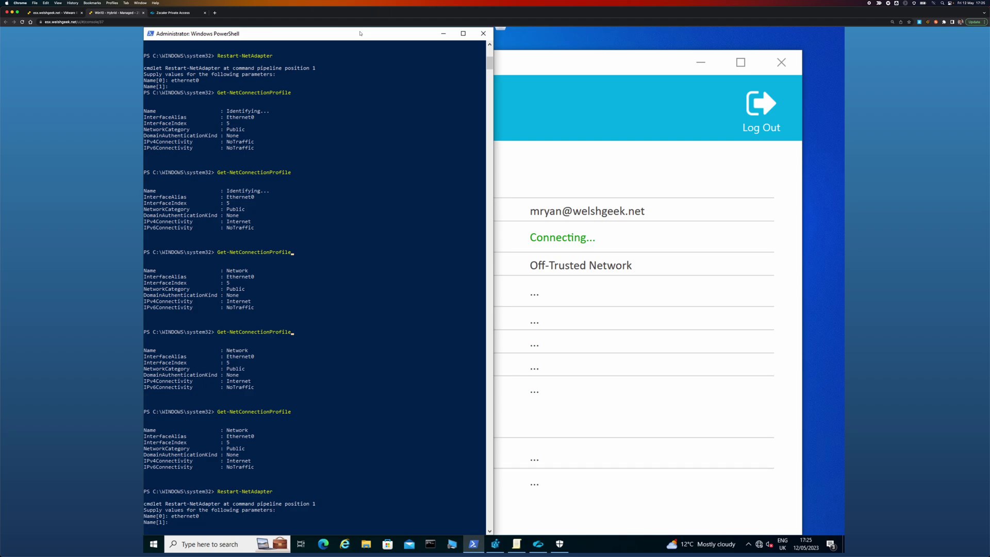
Repeat Get-NetConnectionProfile until welshgeek.net shows DomainAuthenticated.
{"action": "key", "text": "Up"}
{"action": "key", "text": "Up"}
{"action": "key", "text": "Return"}
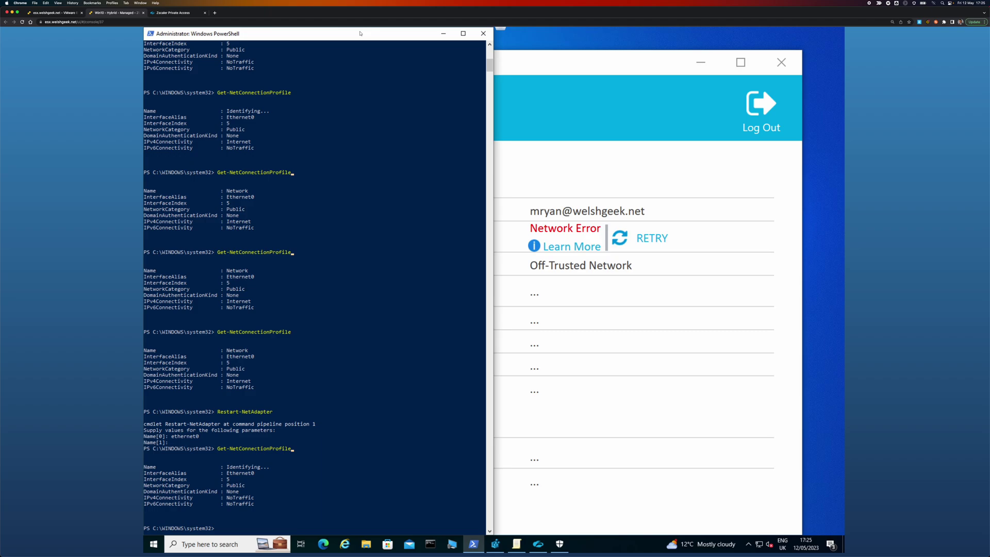
{"action": "key", "text": "Up"}
{"action": "key", "text": "Return"}
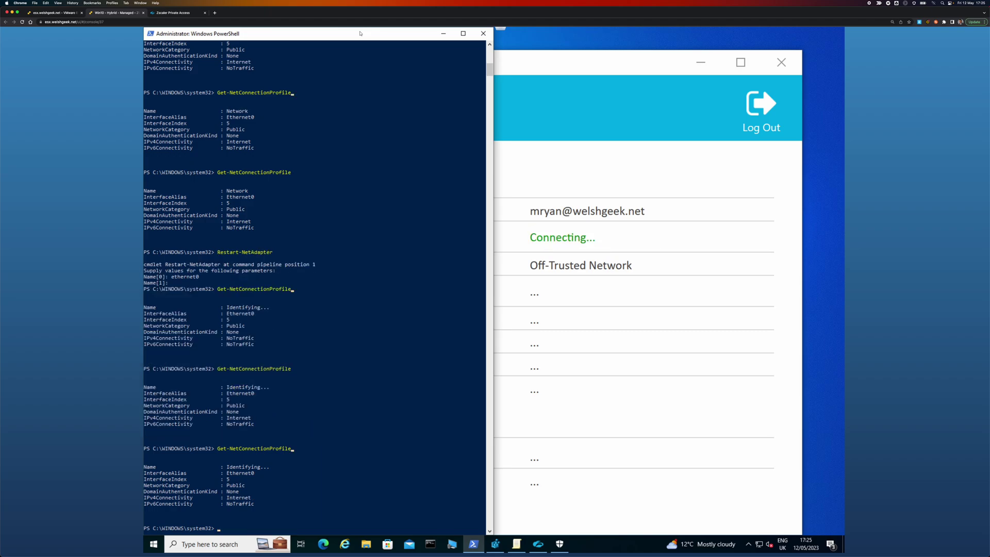
{"action": "key", "text": "Up"}
{"action": "key", "text": "Return"}
{"action": "key", "text": "Up"}
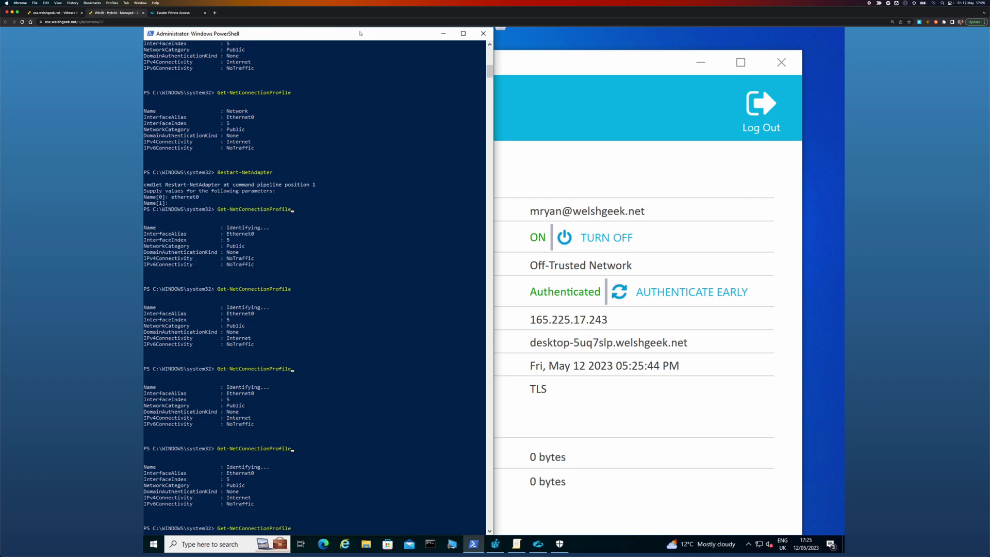
{"action": "key", "text": "Return"}
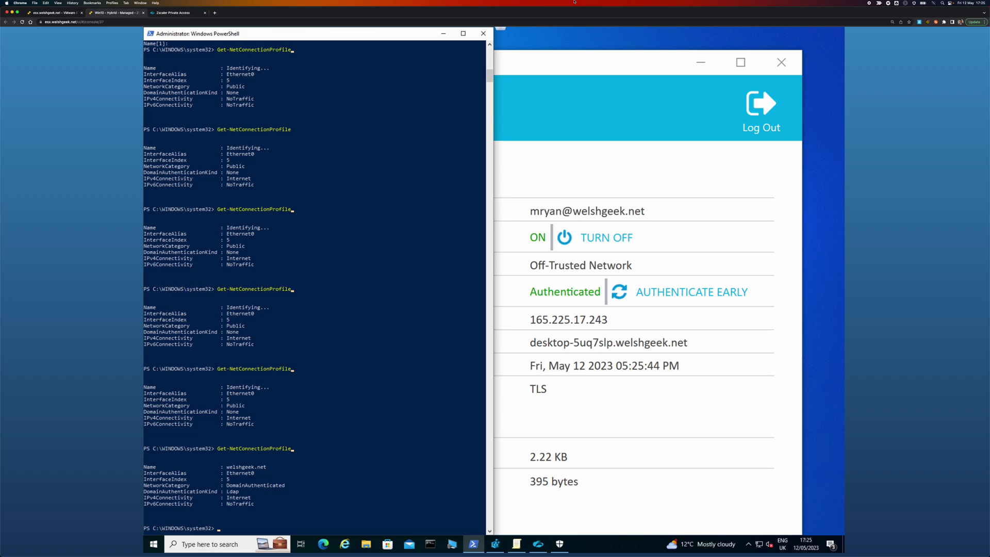
Run klist get HTTP/apache.welshgeek.net, then nltest /sc_query:welshgeek.net returning NERR_Success.
{"action": "type", "text": "klist get HTTP/apache.welshgeek.net"}
{"action": "key", "text": "Return"}
{"action": "type", "text": "kl"}
{"action": "key", "text": "BackSpace"}
{"action": "key", "text": "BackSpace"}
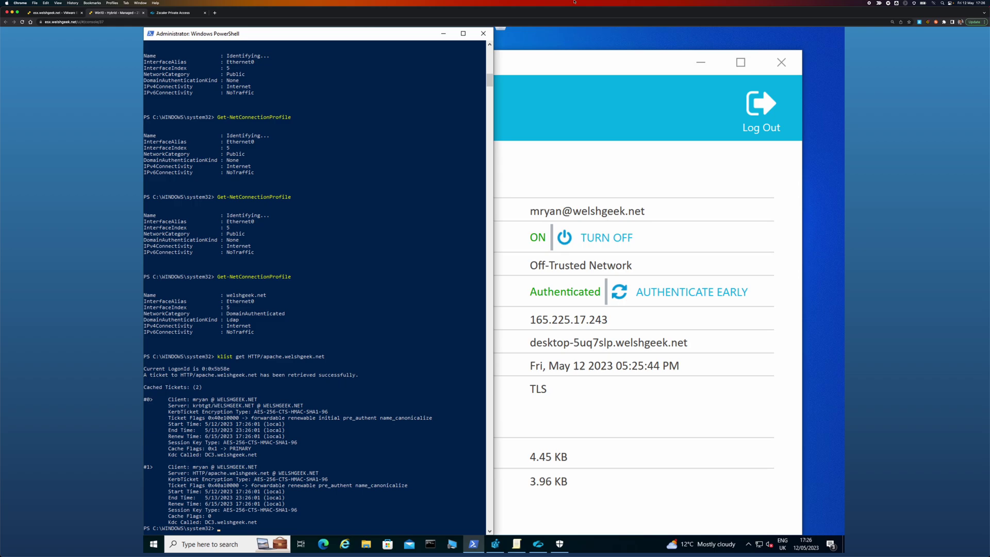
{"action": "type", "text": "nltest /sc_query:welshgeek.net"}
{"action": "key", "text": "Return"}
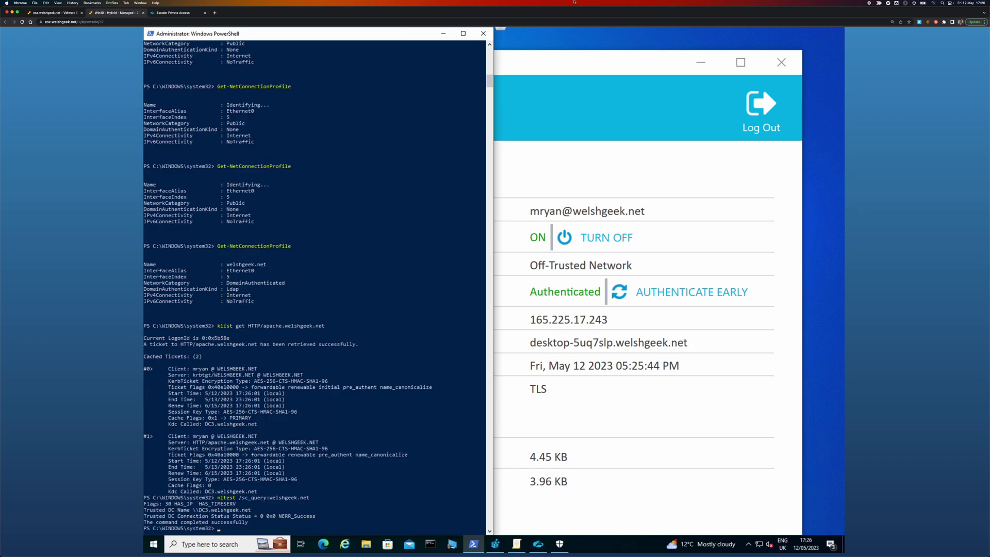